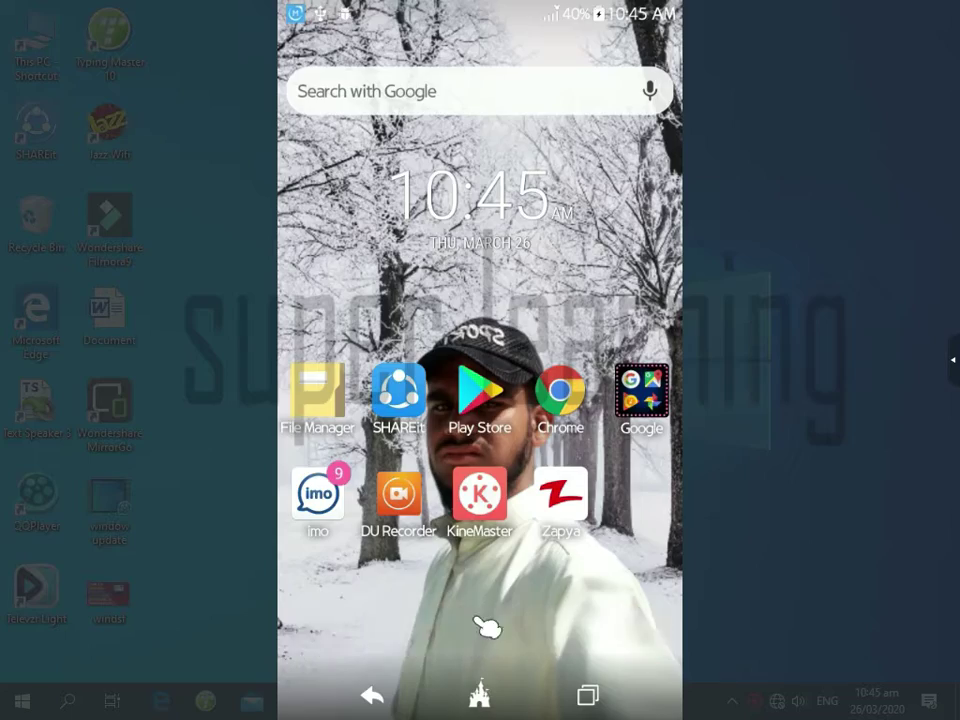
Step: Open Super Backup from the phone's app list and allow it to access photos, media and files
click(484, 628)
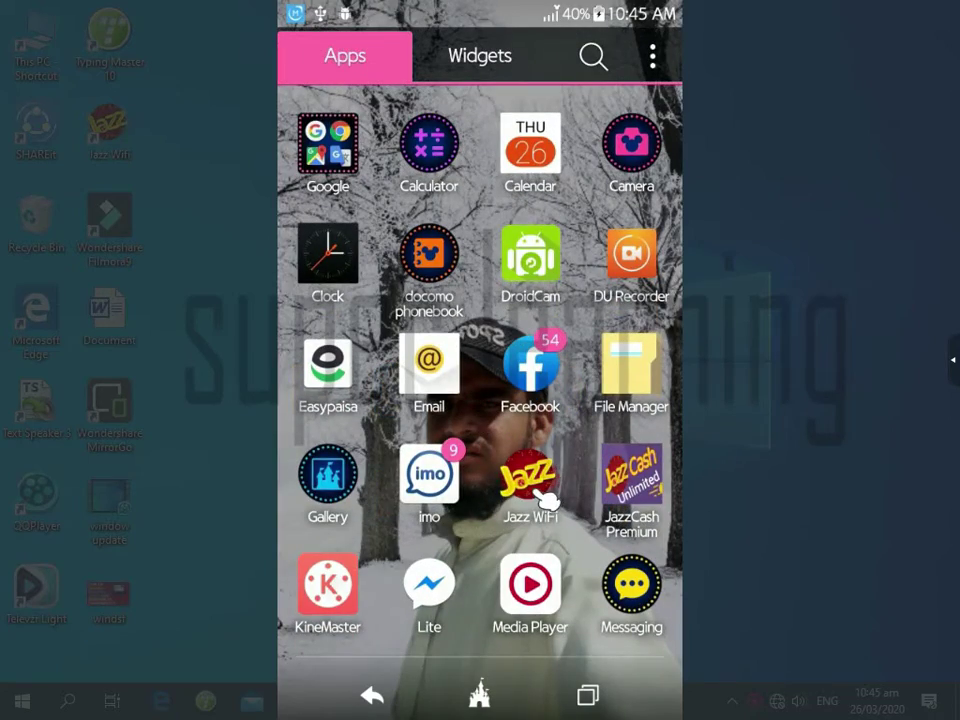
scroll(545, 500, down, 5)
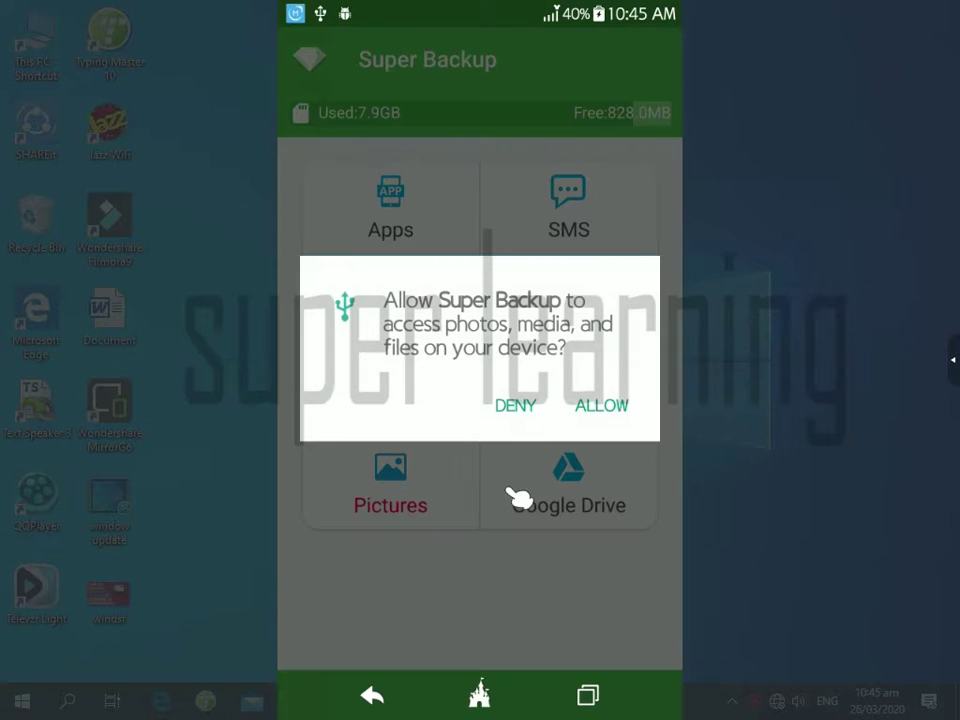
click(606, 405)
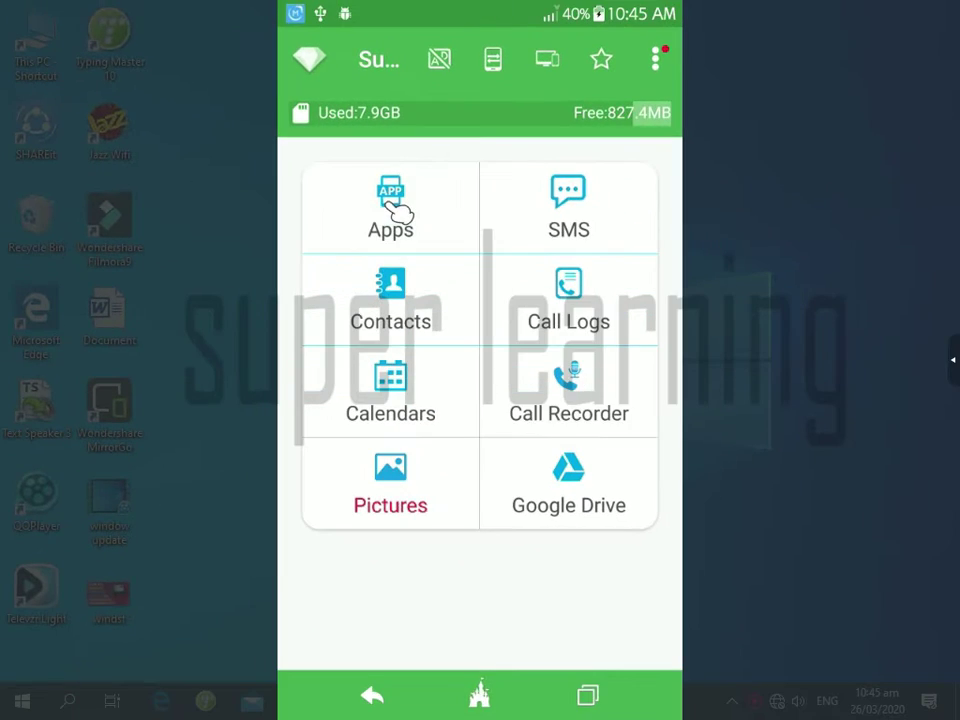
Step: Back up the installed DroidCam app and acknowledge the finished backup
click(383, 240)
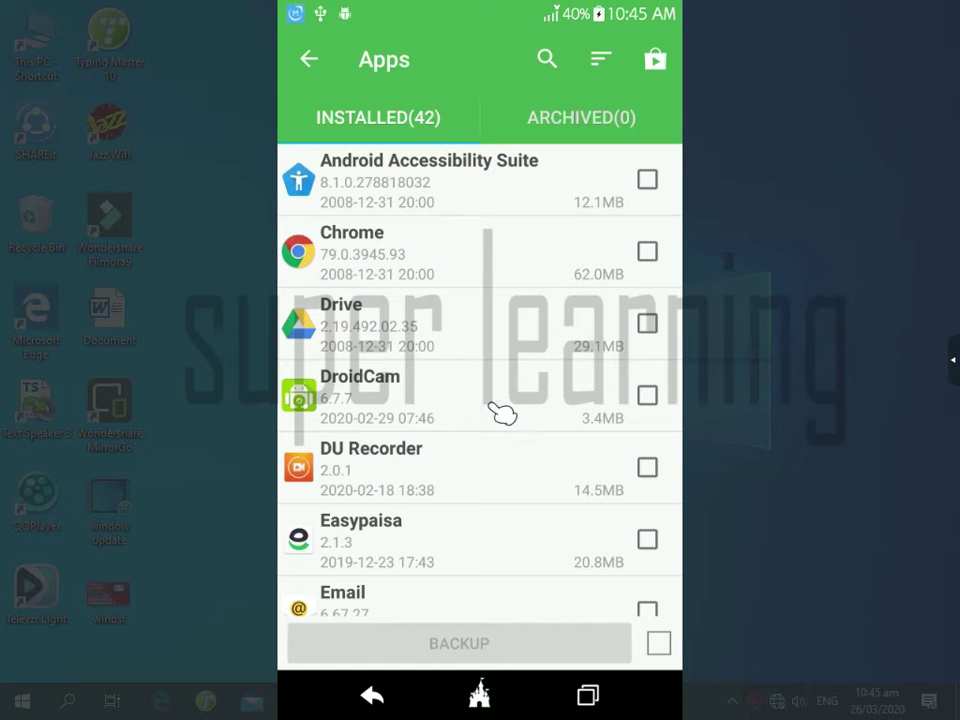
click(649, 395)
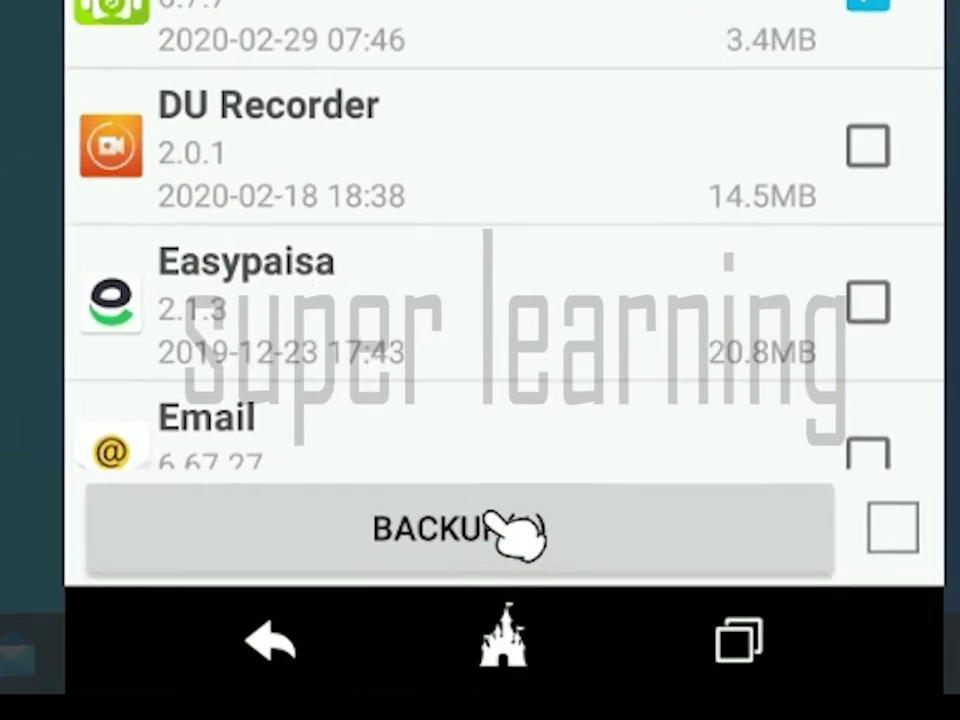
click(452, 512)
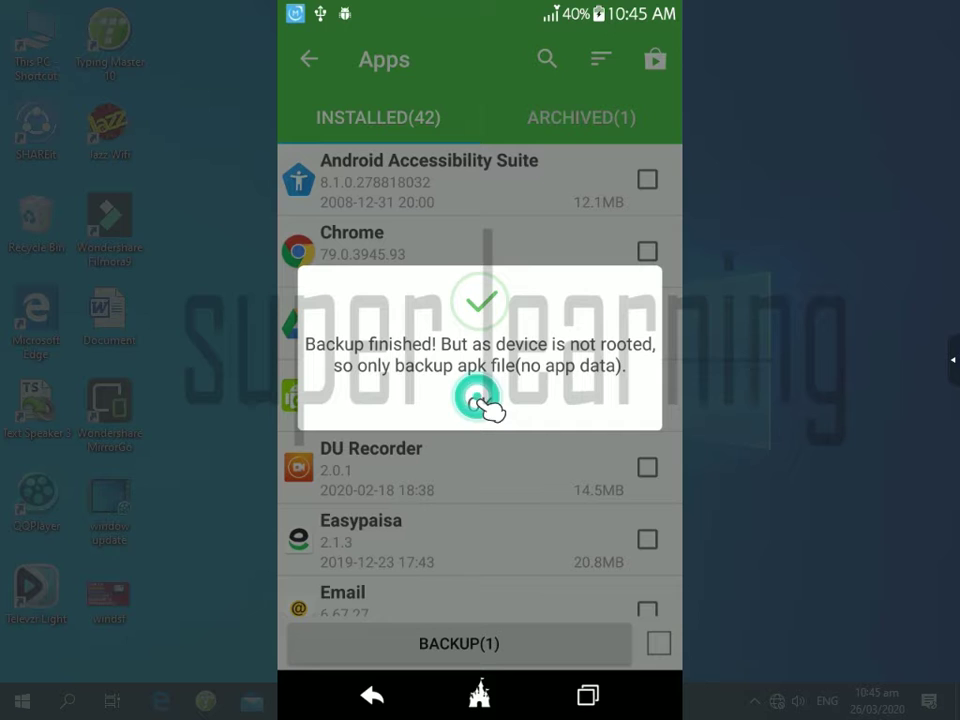
click(487, 406)
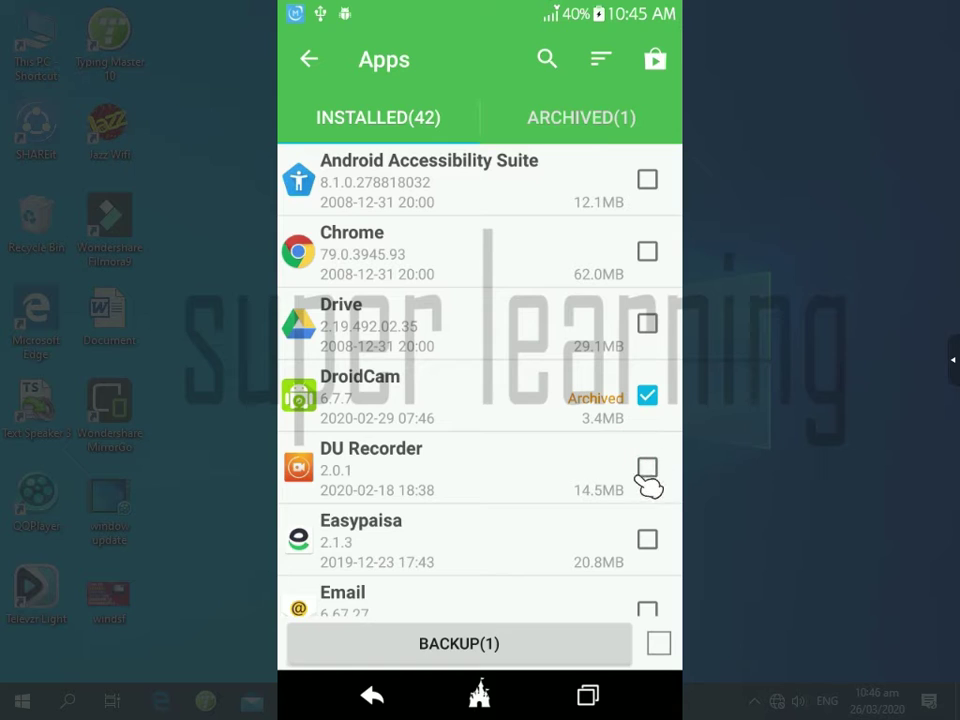
Step: Back up DU Recorder together with DroidCam, then check the archived apps and return to the main screen
click(647, 470)
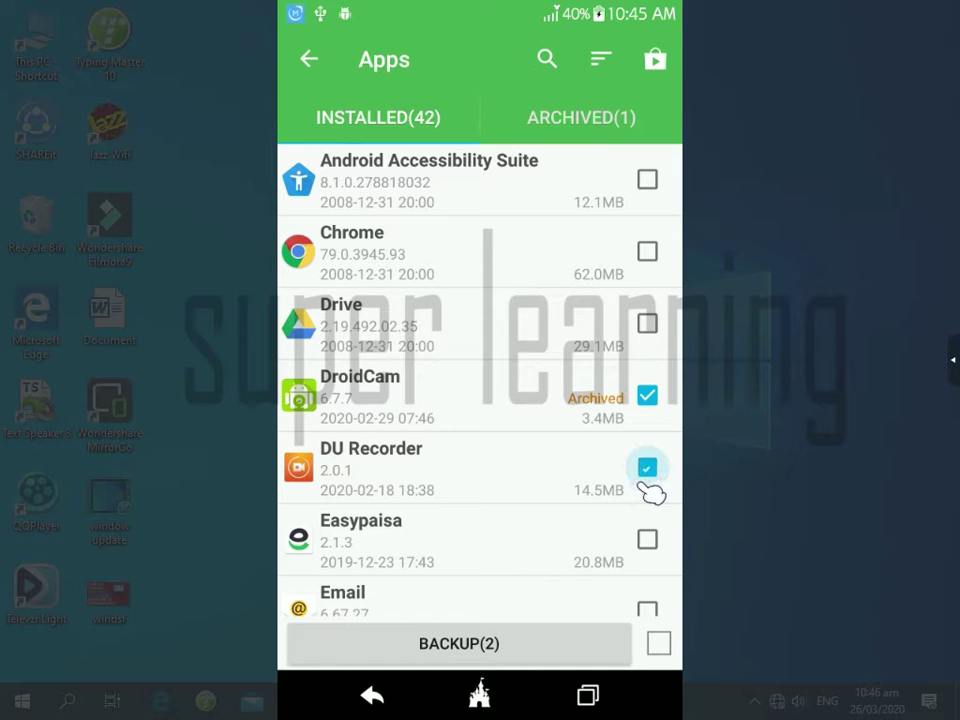
click(488, 648)
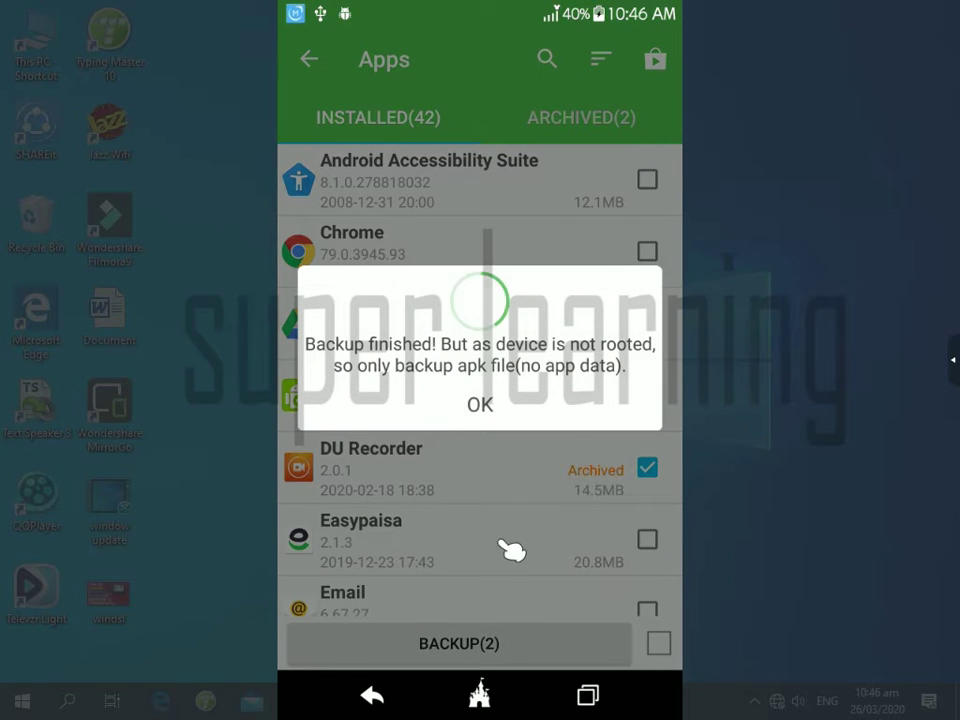
click(483, 405)
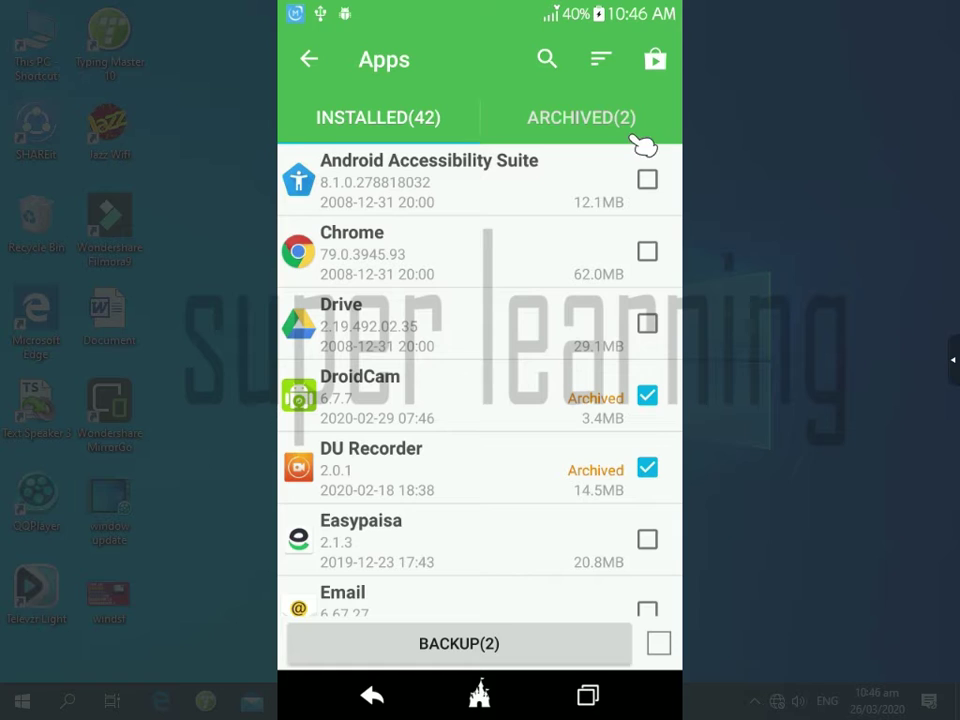
click(630, 118)
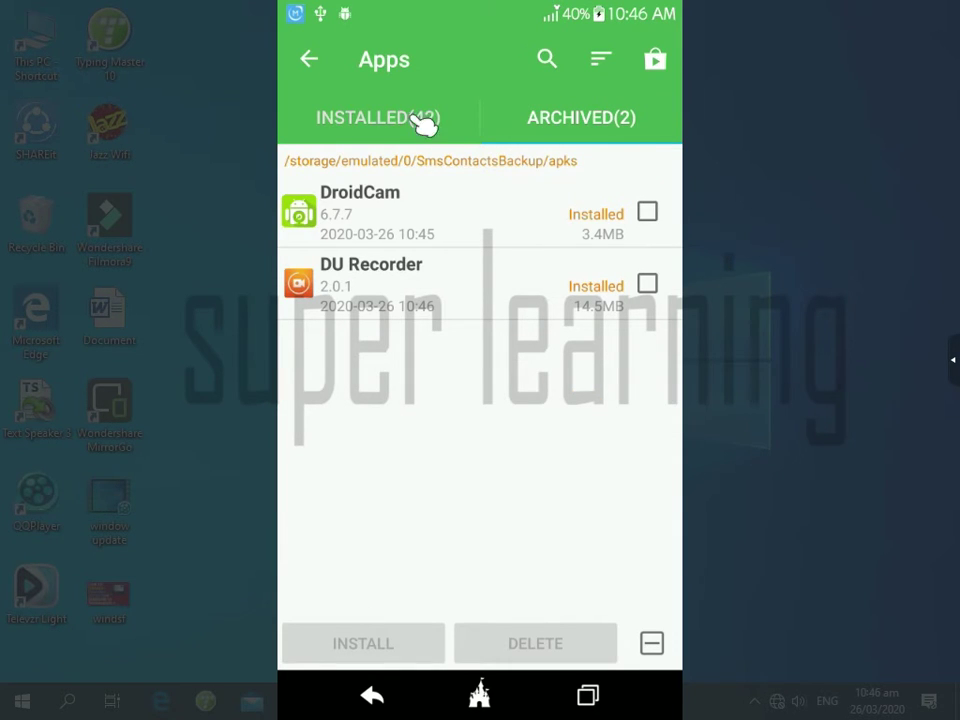
click(316, 60)
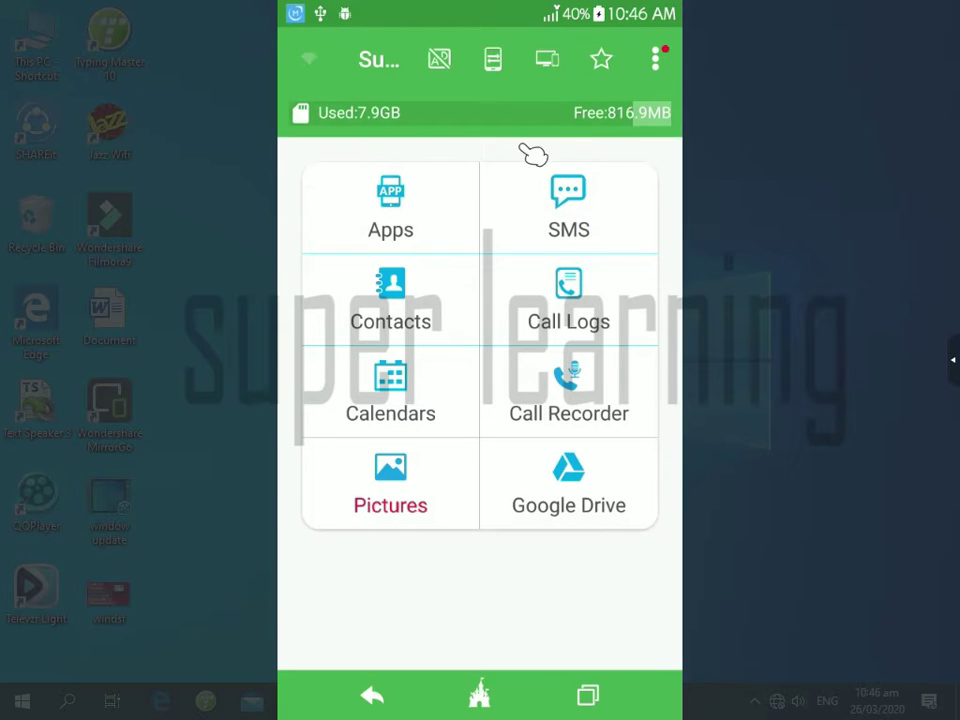
Step: Open the SMS section with permission to send and view messages, and preview the full SMS backup without saving it
click(565, 211)
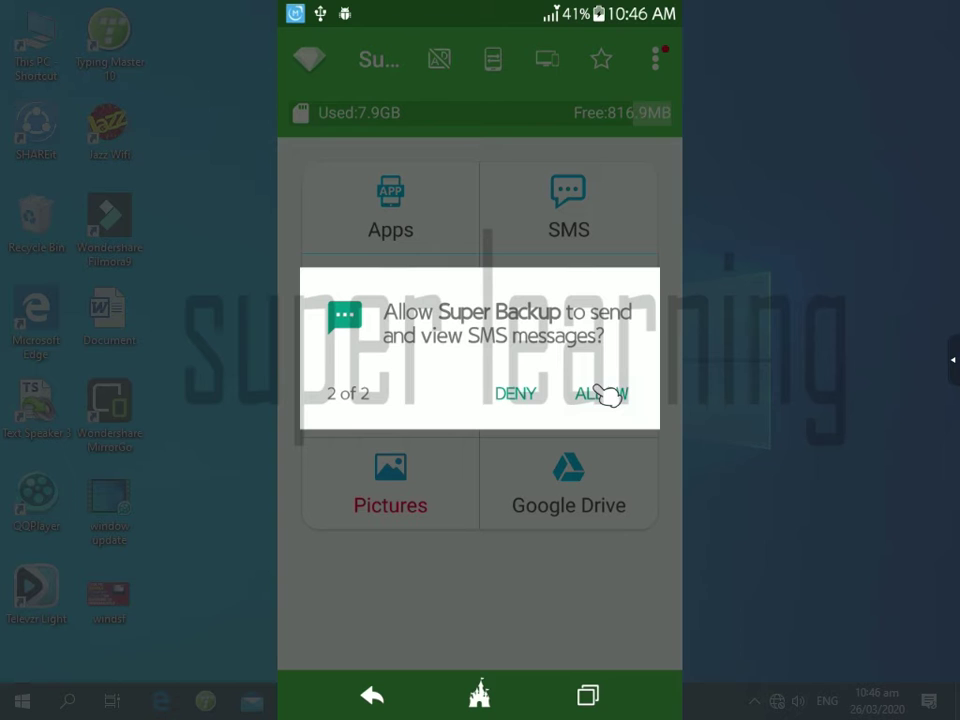
click(607, 394)
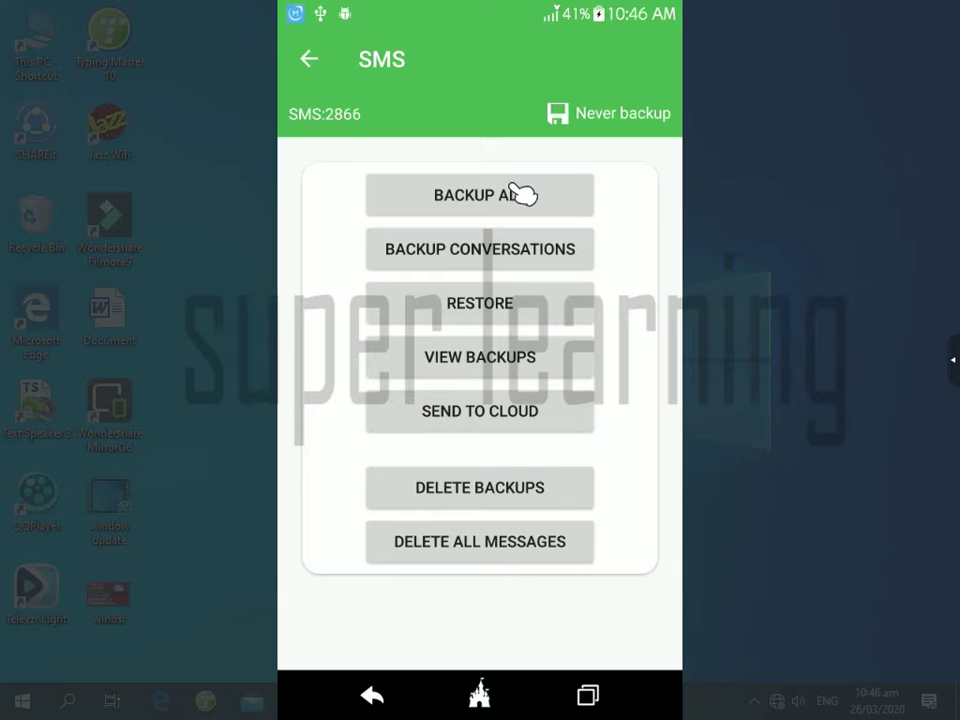
click(468, 188)
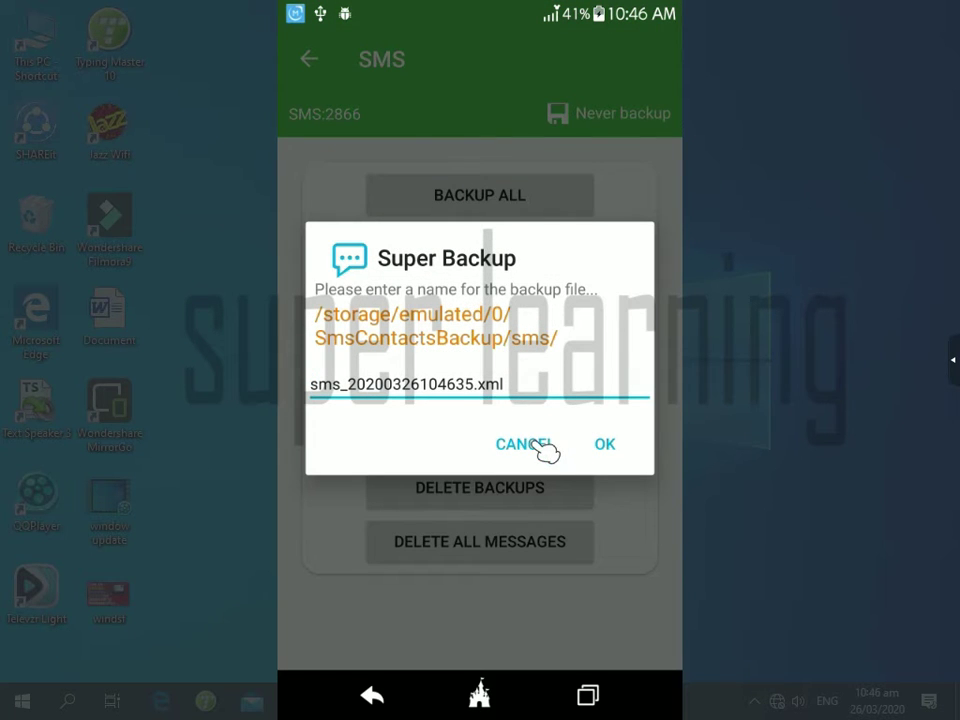
click(530, 444)
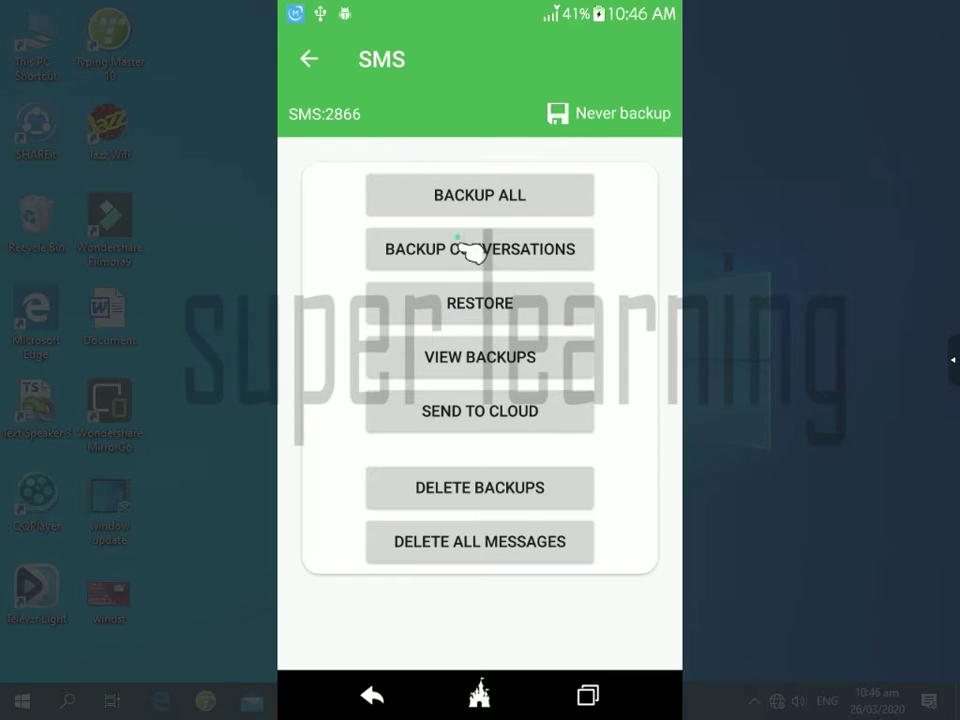
Step: Try a backup of the first three SMS conversations, cancel it at the file name and return to the main screen
click(462, 247)
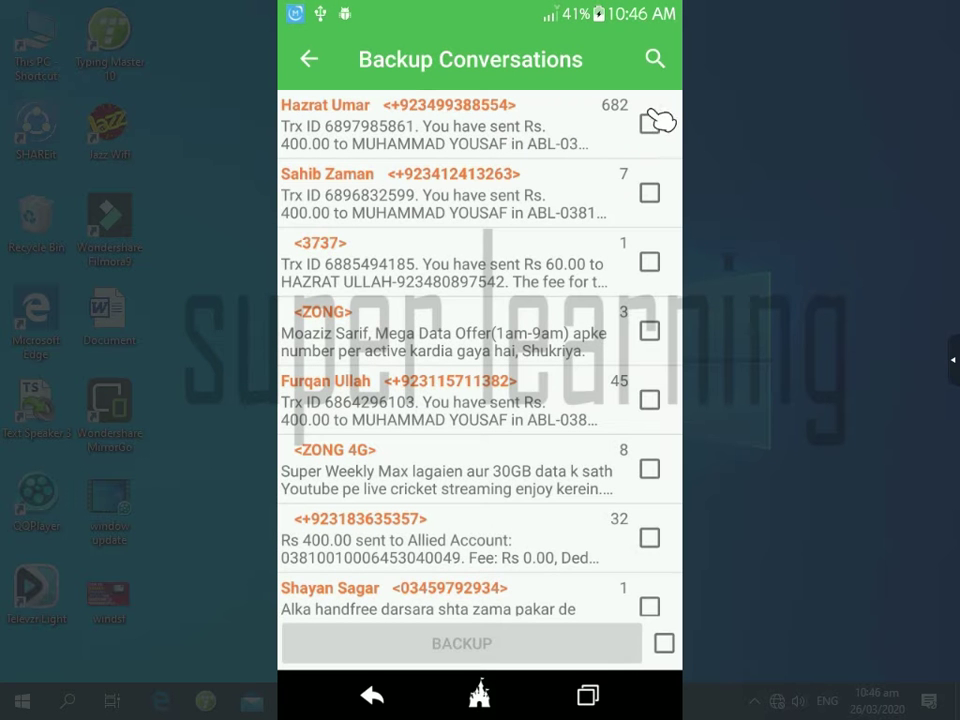
click(650, 122)
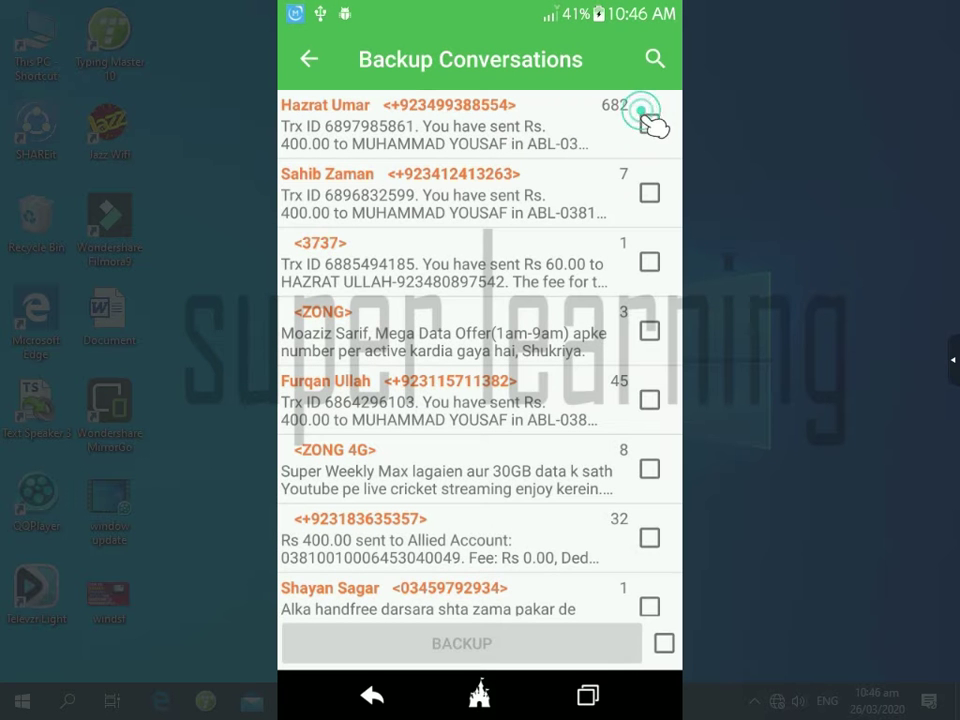
click(651, 262)
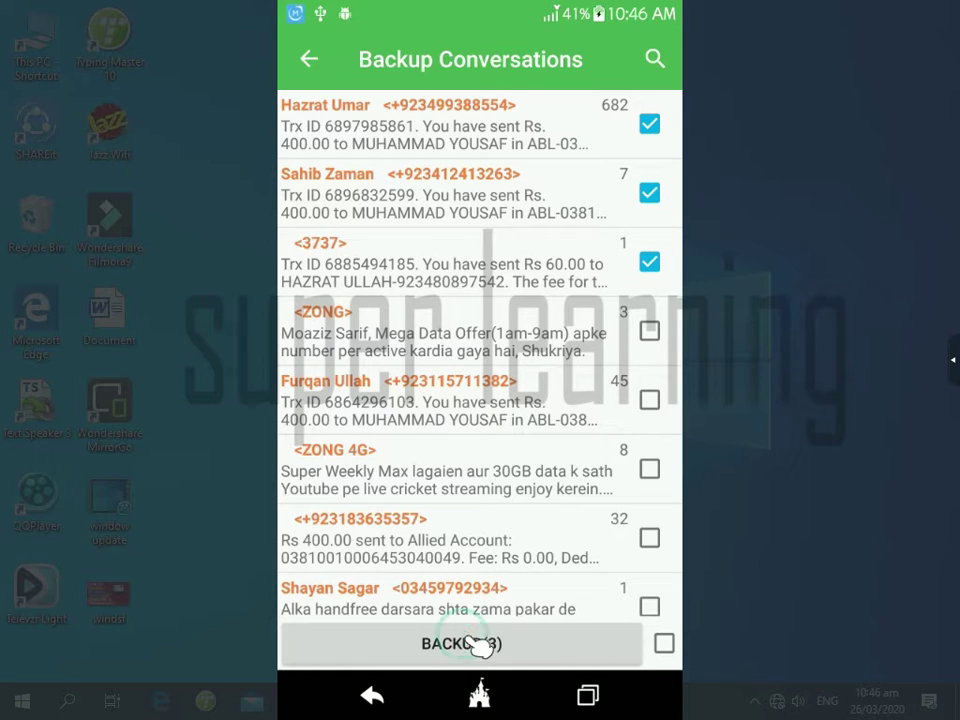
click(479, 644)
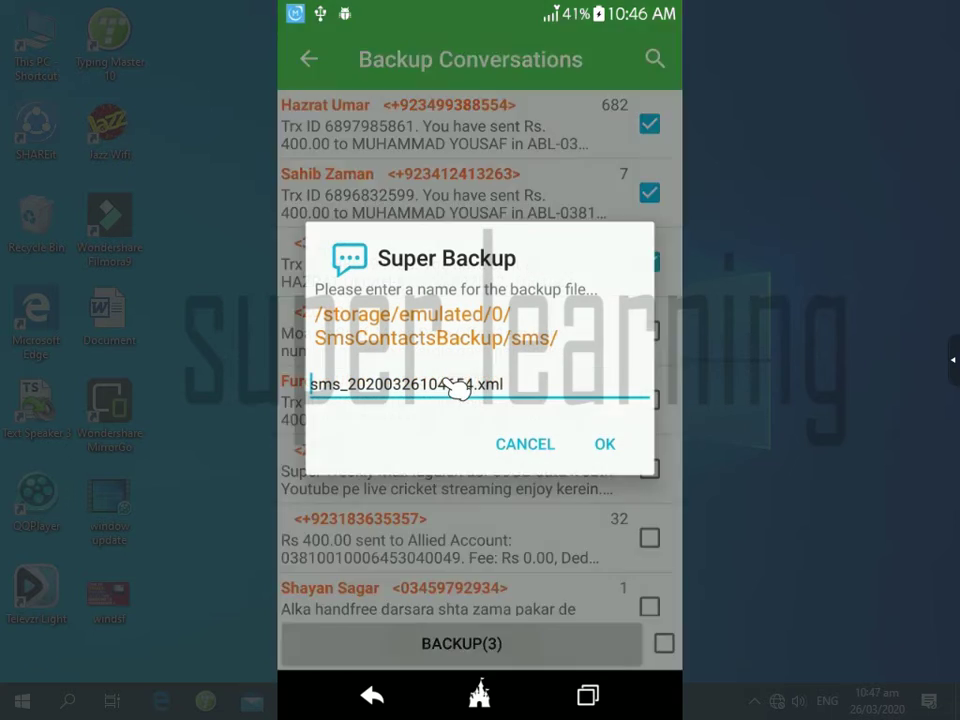
click(507, 389)
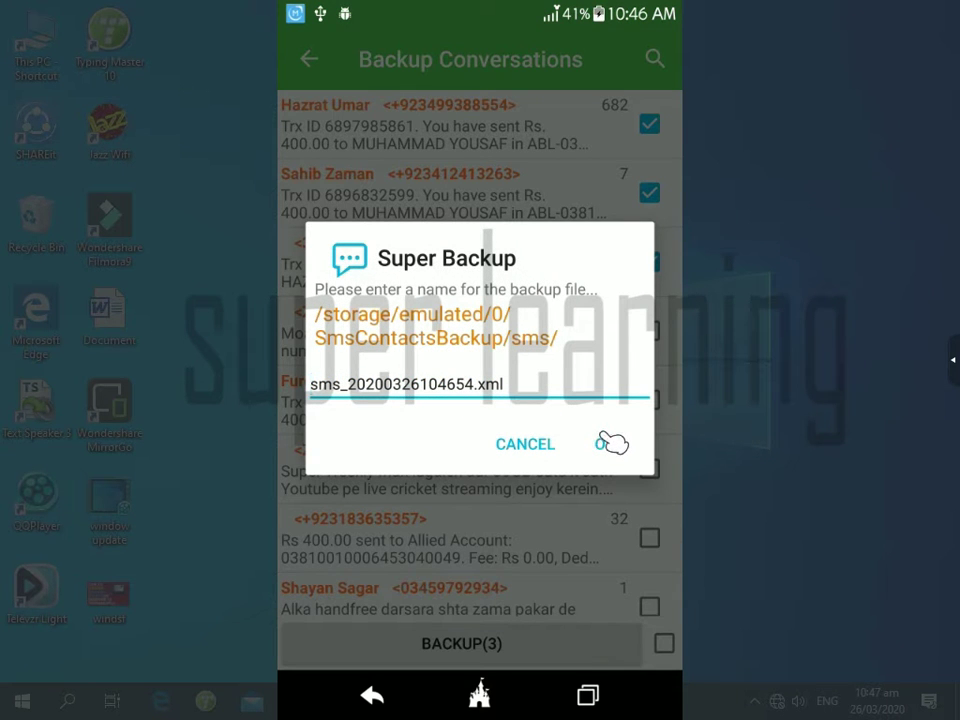
click(527, 448)
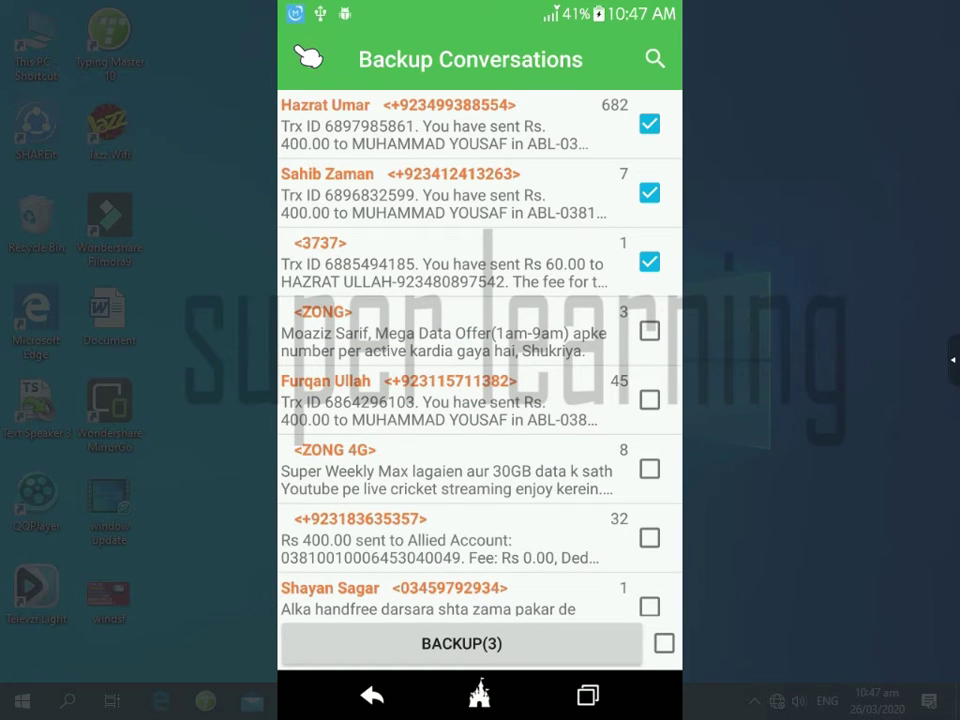
click(302, 53)
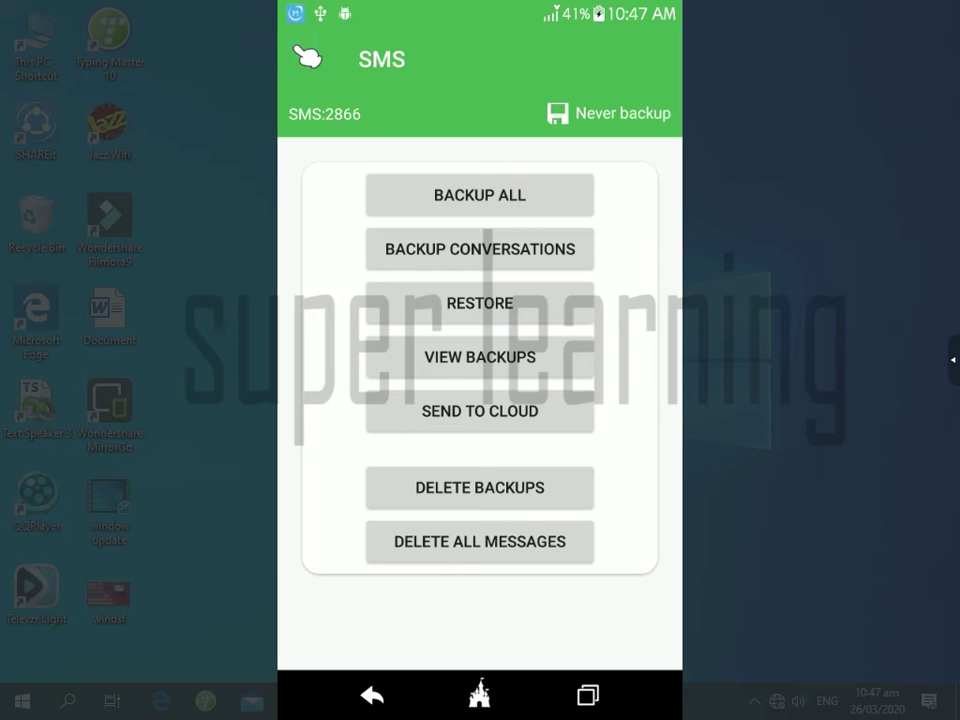
click(305, 55)
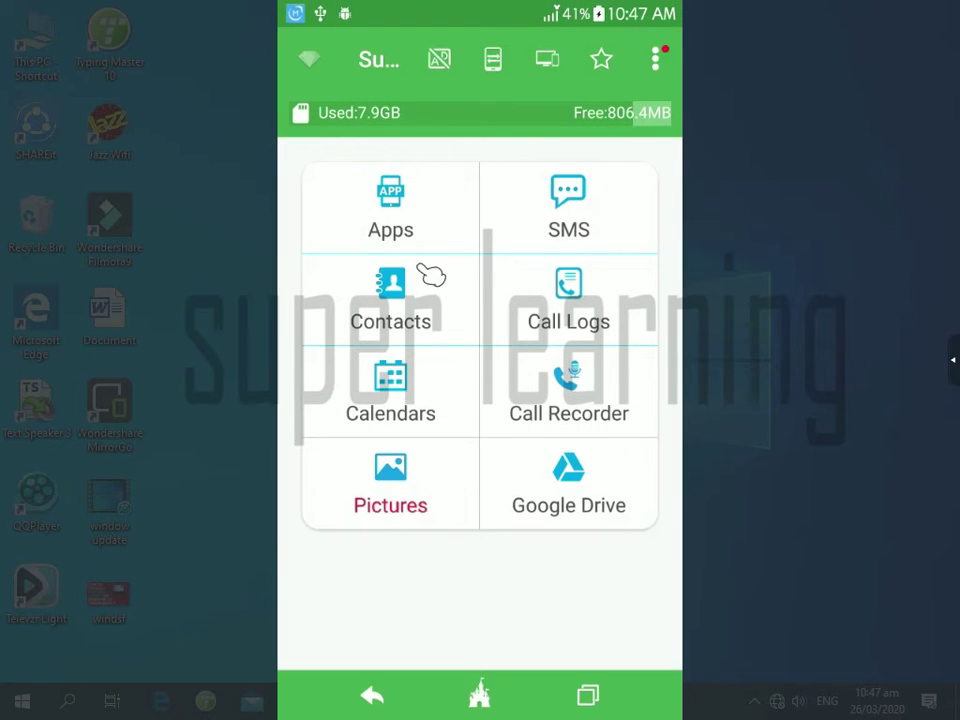
Step: View the backup options for contacts and return to the main screen
click(405, 315)
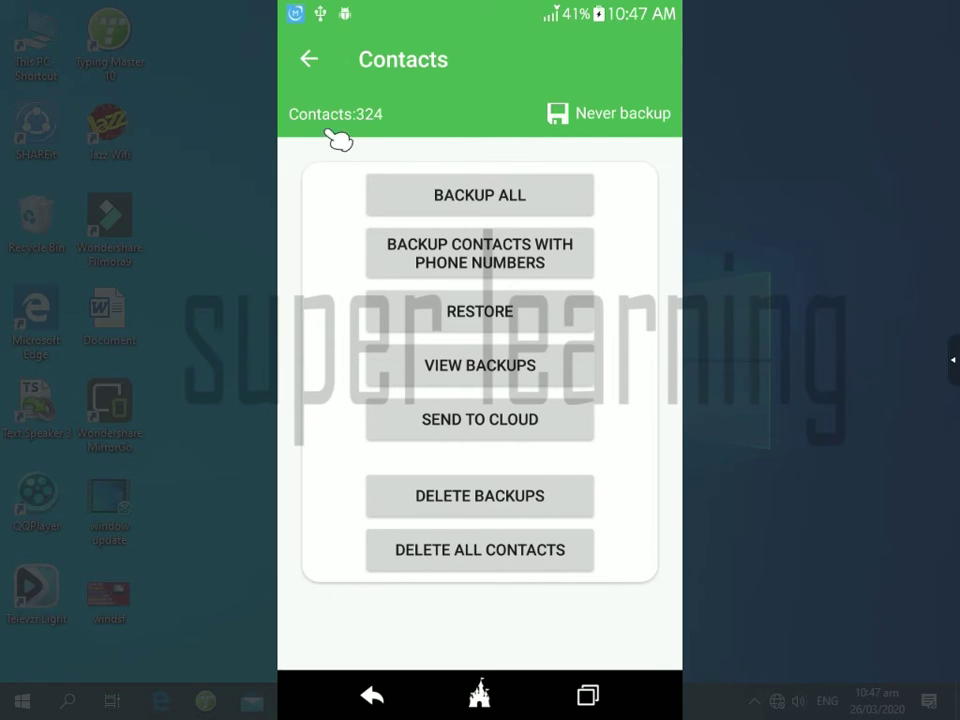
click(310, 58)
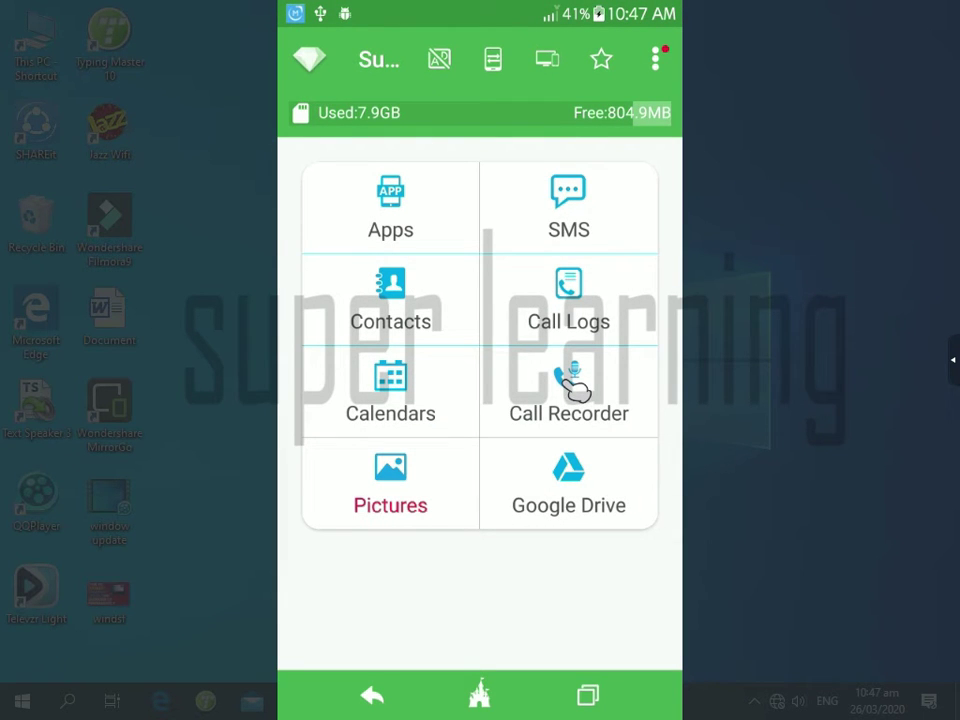
Step: Open the Call Recorder and grant it permission to manage phone calls and record audio
click(573, 383)
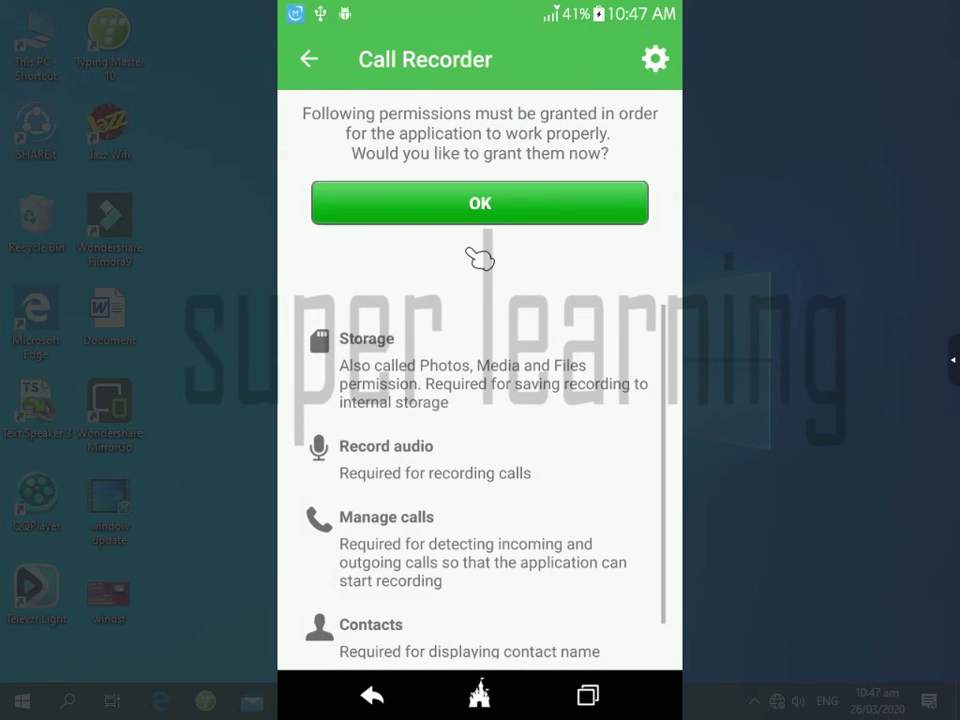
scroll(489, 408, down, 2)
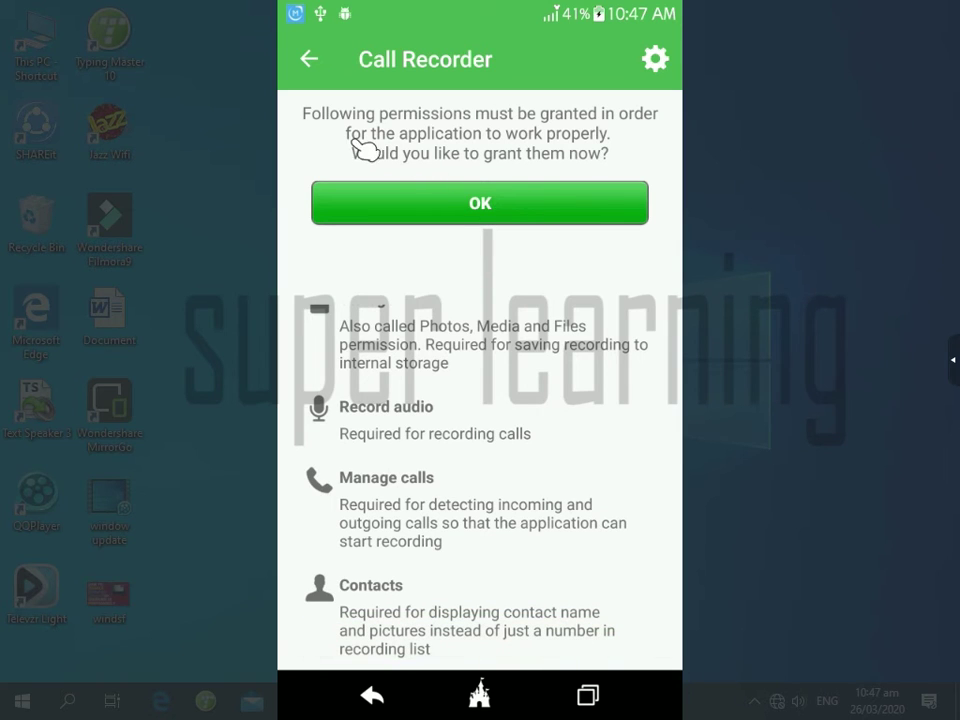
click(478, 203)
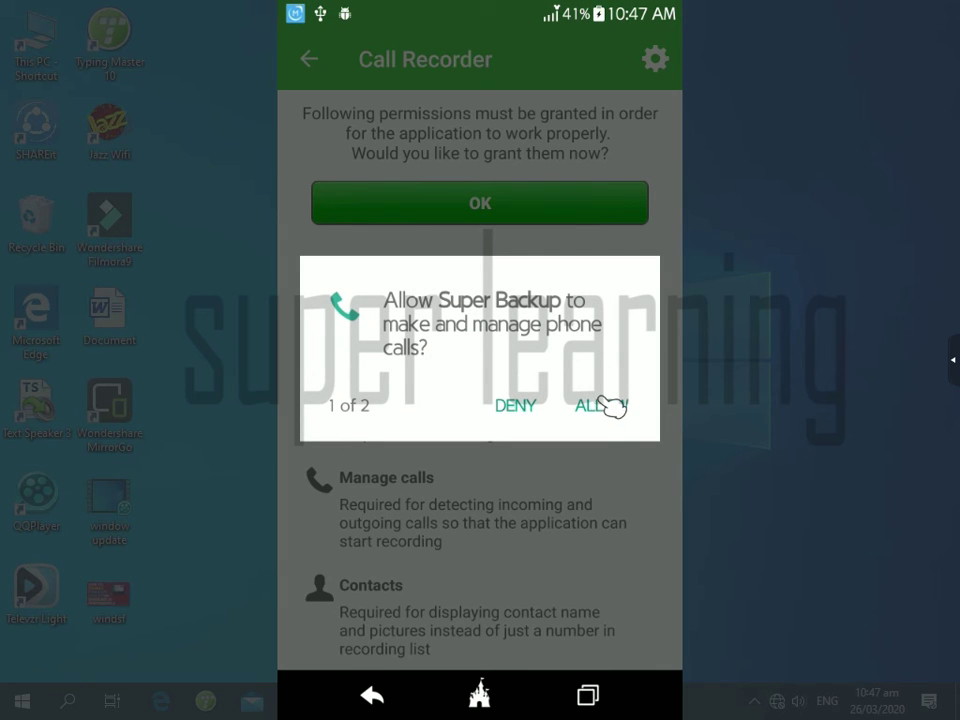
click(603, 405)
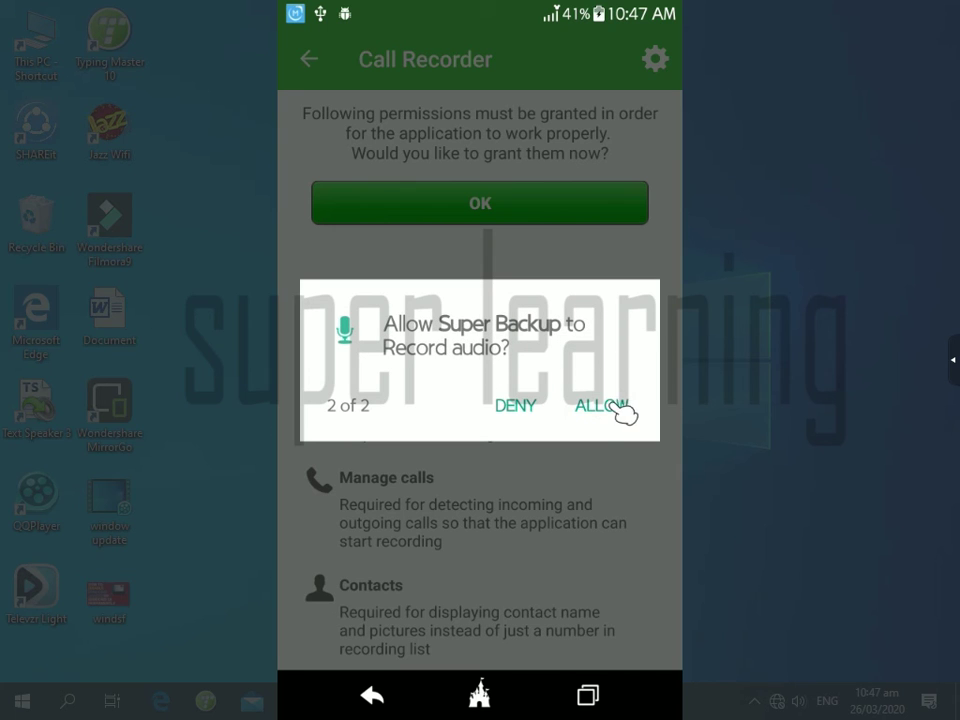
click(603, 405)
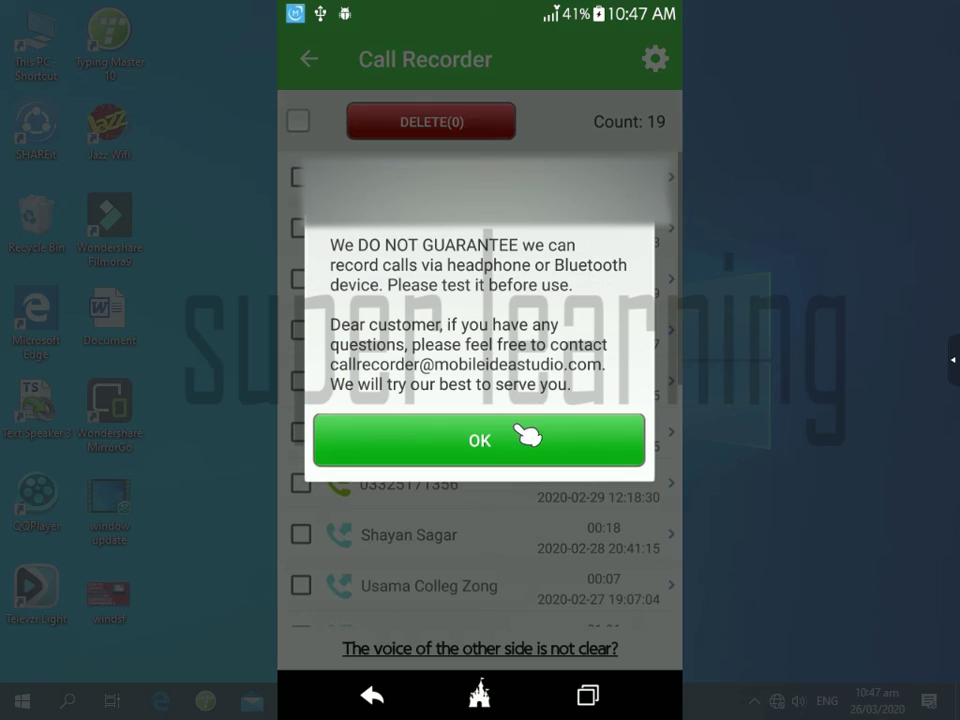
Step: Dismiss the recording notice, look through the list of recorded calls and return to the main screen
click(478, 440)
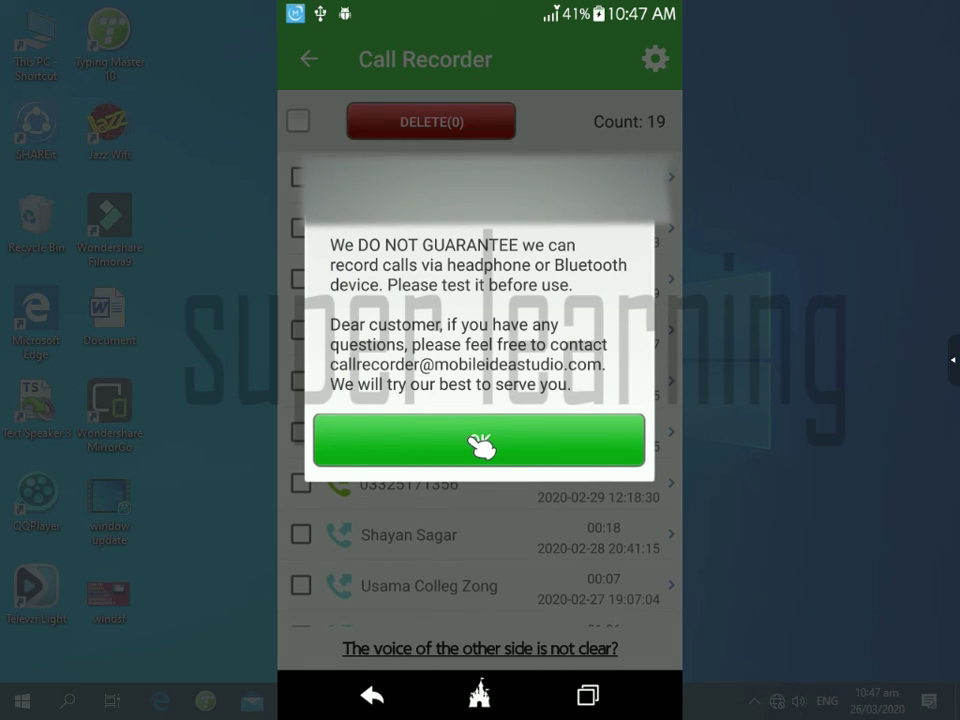
click(480, 445)
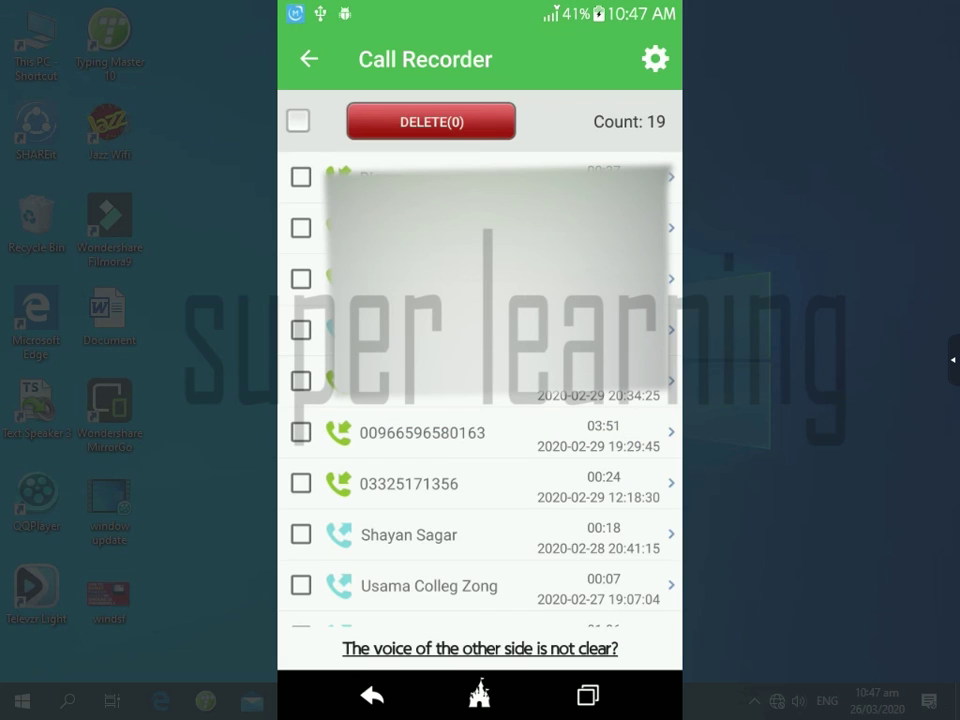
scroll(445, 470, down, 8)
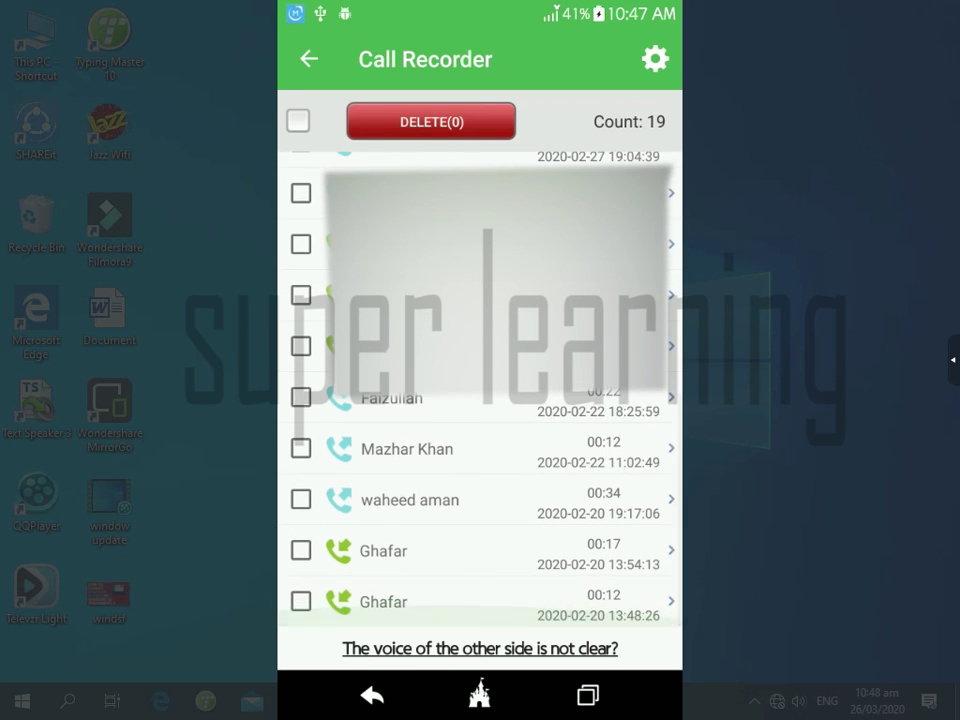
click(310, 58)
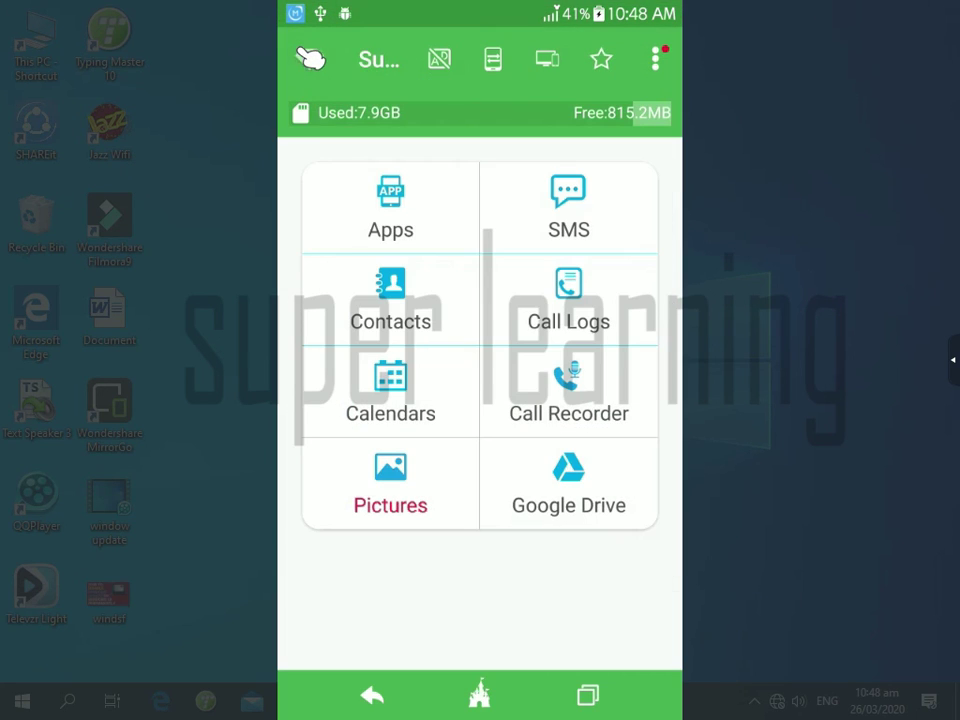